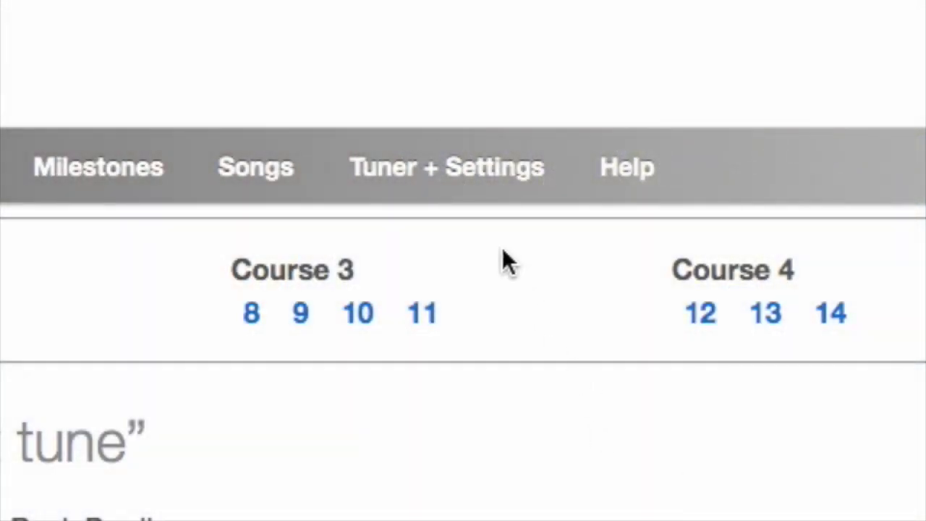
# - Test the Sync Audio and Video and Performance Buffer sliders in Rock Prodigy's Calibration settings
pyautogui.click(457, 179)
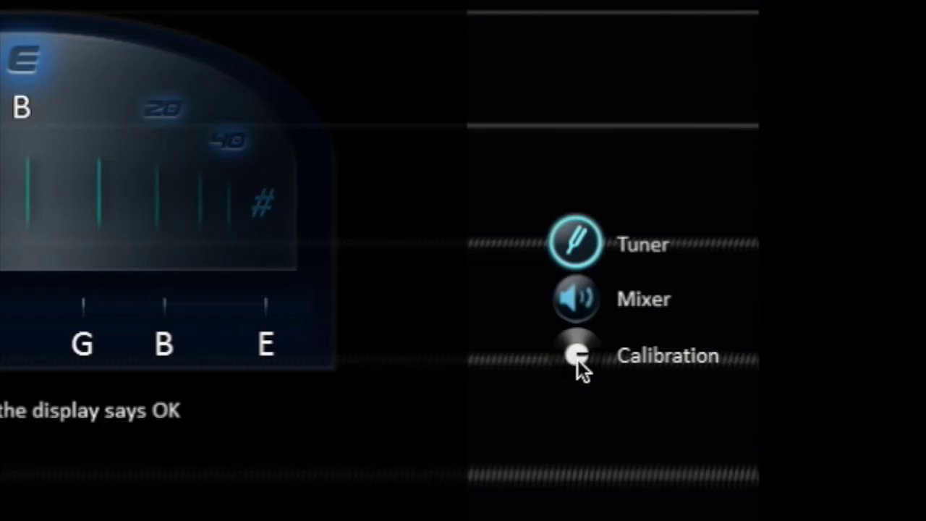
pyautogui.click(577, 359)
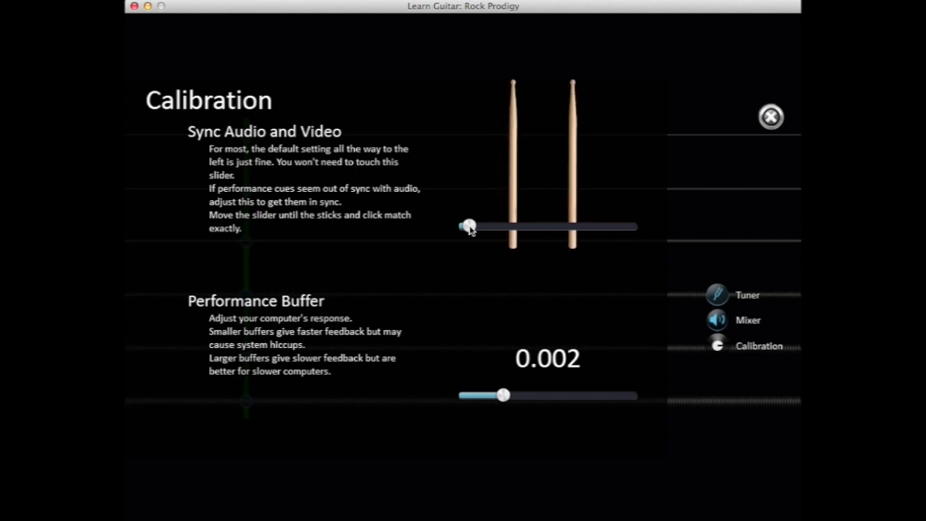
pyautogui.moveTo(468, 228)
pyautogui.mouseDown()
pyautogui.moveTo(554, 234)
pyautogui.moveTo(472, 232)
pyautogui.mouseUp()
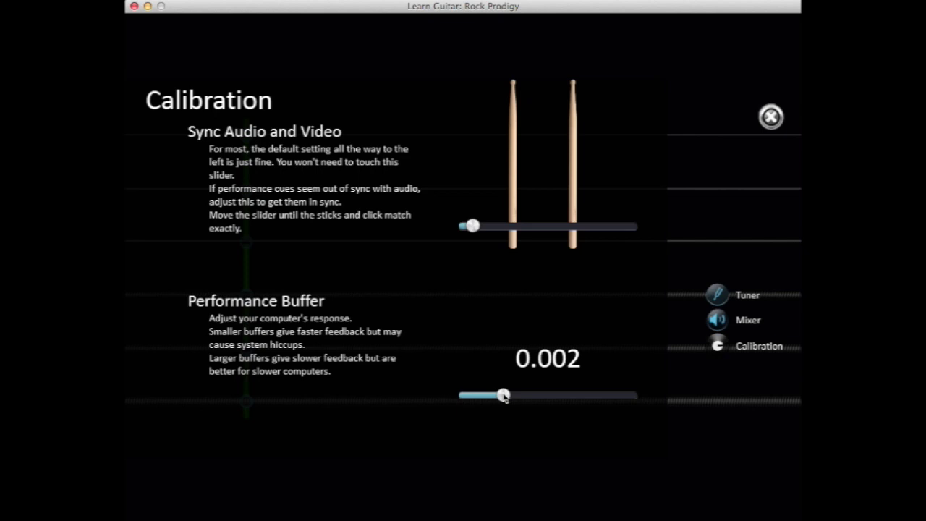
pyautogui.moveTo(527, 397)
pyautogui.mouseDown()
pyautogui.moveTo(593, 397)
pyautogui.moveTo(535, 393)
pyautogui.mouseUp()
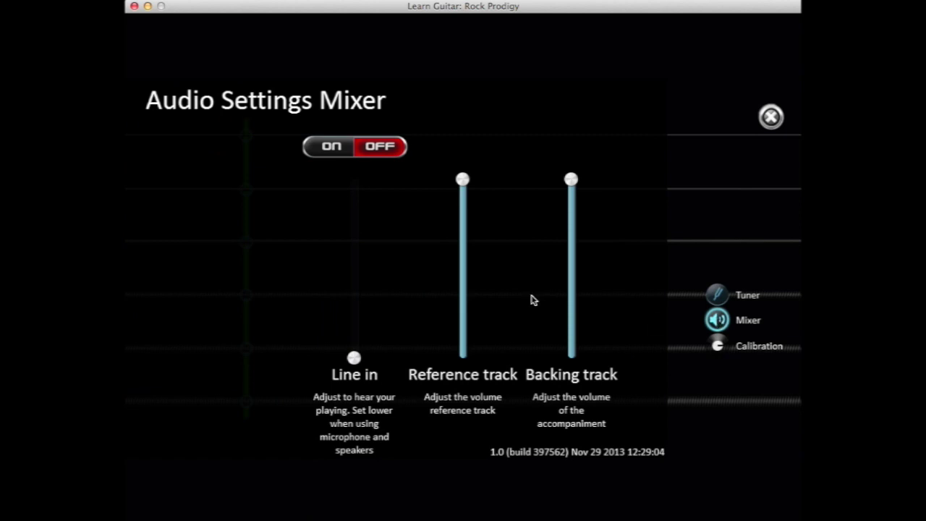
# - Switch Line in ON and raise its volume slider to about mid-level
pyautogui.click(336, 147)
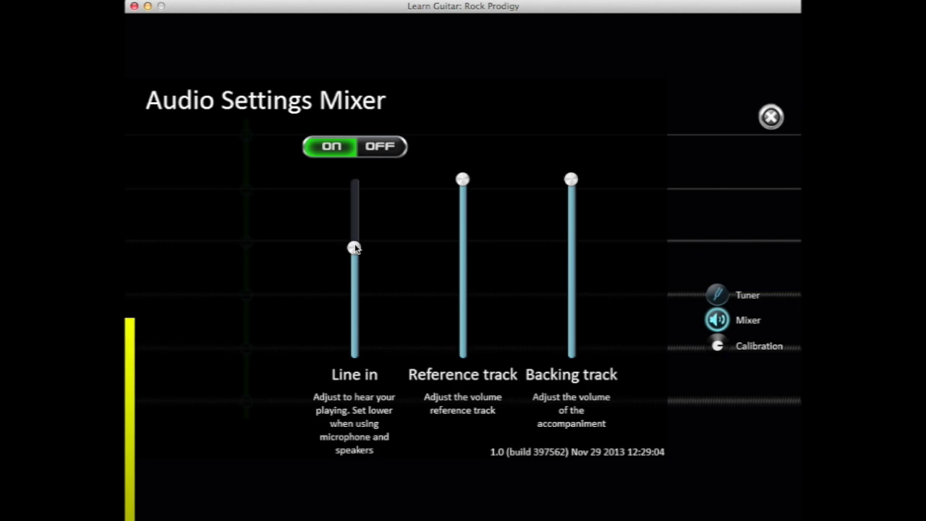
pyautogui.moveTo(354, 248); pyautogui.dragTo(354, 256)
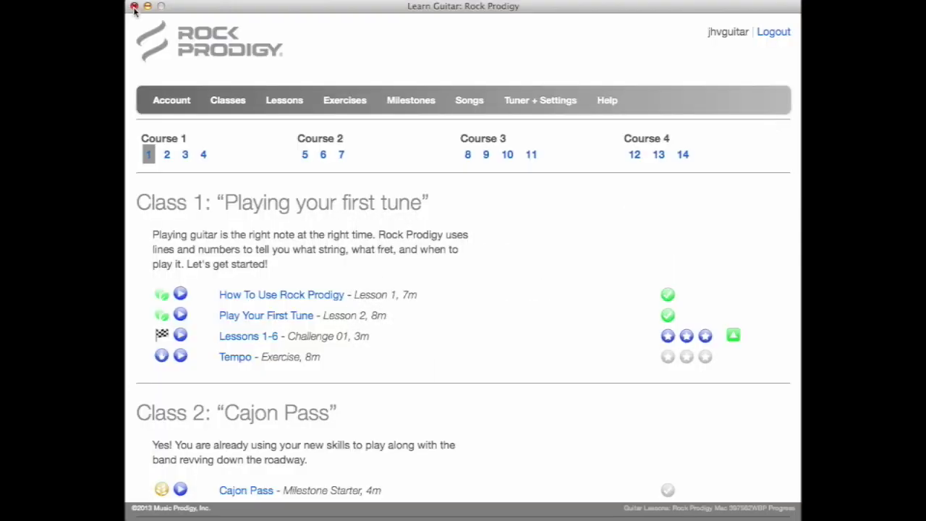
# - Close the Rock Prodigy window and launch System Preferences from the Apple menu
pyautogui.click(134, 7)
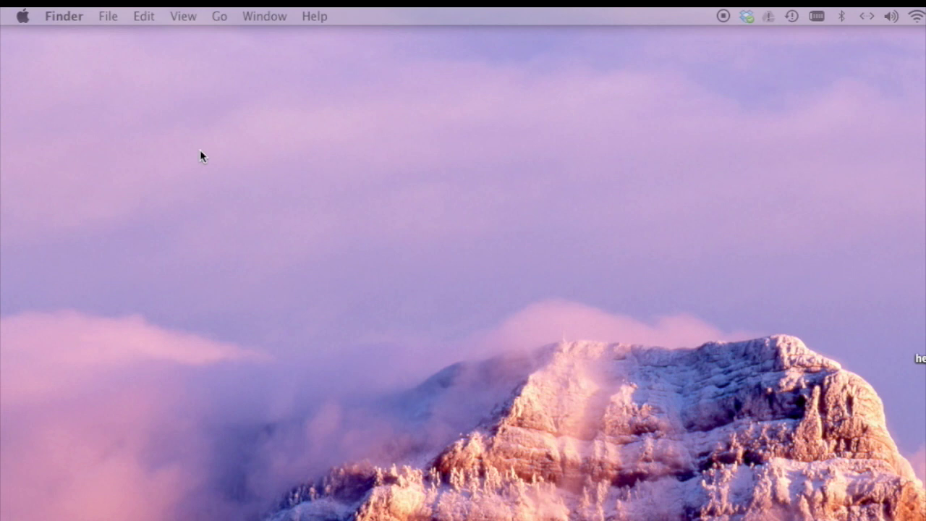
pyautogui.click(24, 17)
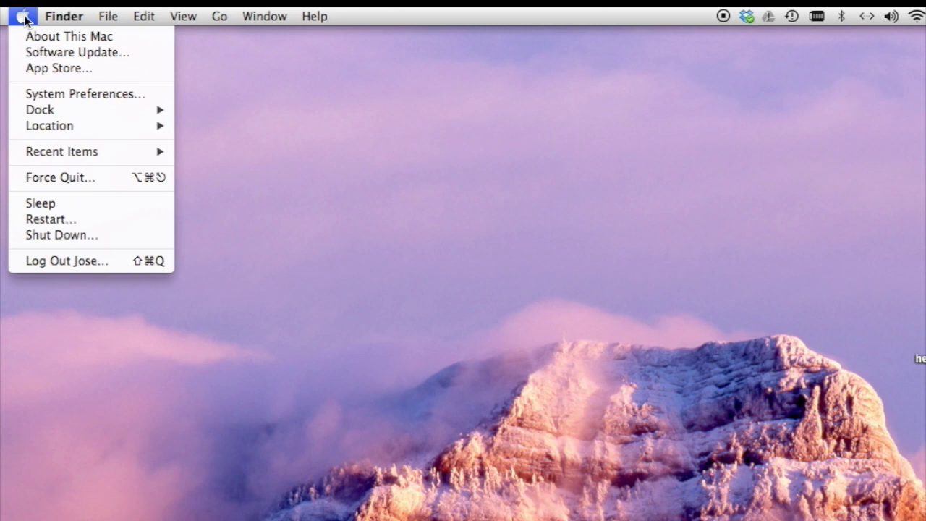
pyautogui.click(51, 94)
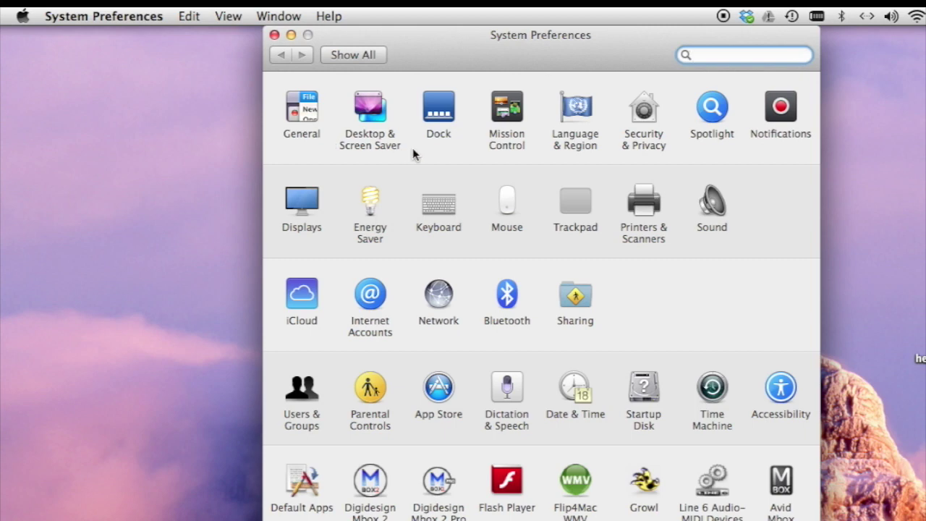
# - Select Line In as the Mac's sound input in Sound preferences
pyautogui.click(712, 209)
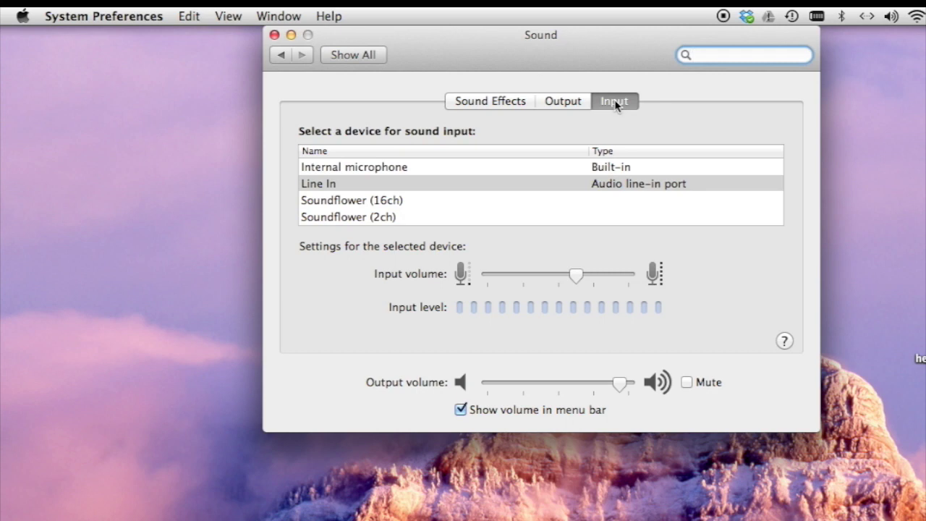
pyautogui.click(367, 187)
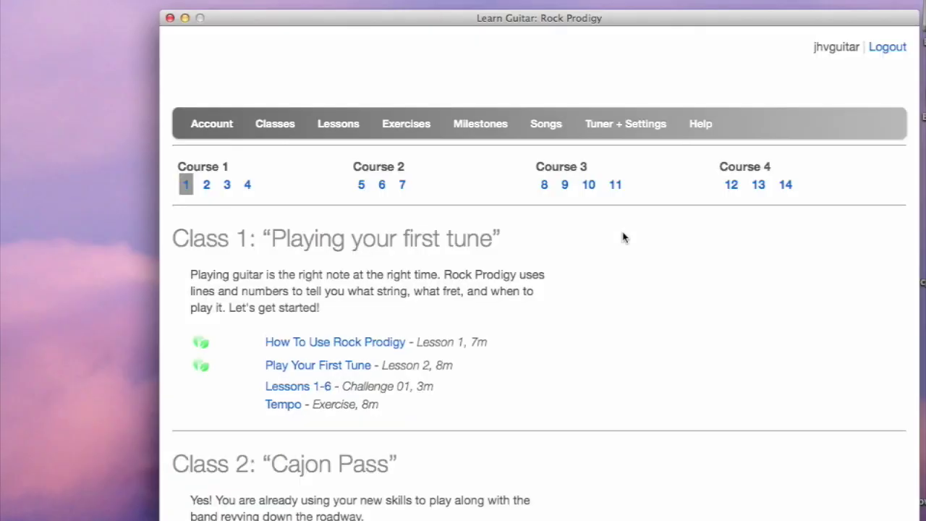
# - Reopen the Audio Settings Mixer to verify Line in is on at mid-level
pyautogui.click(614, 139)
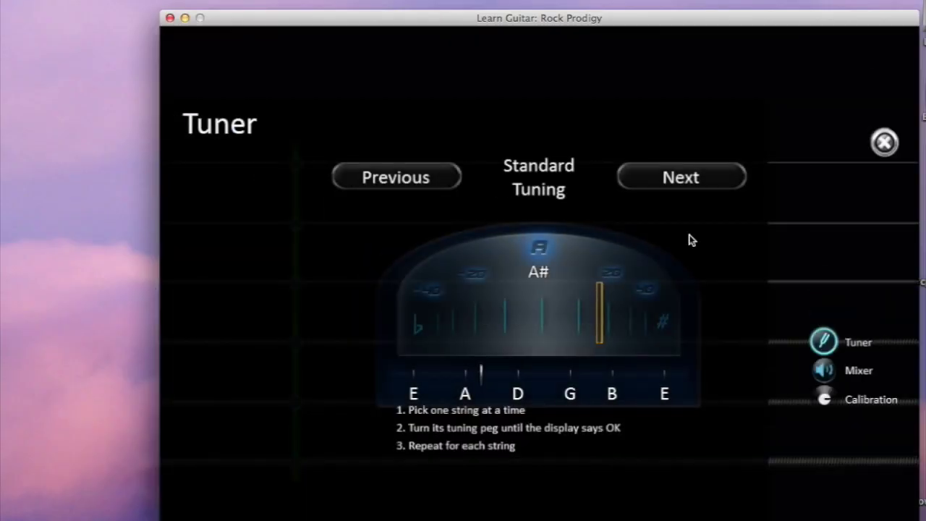
pyautogui.click(821, 372)
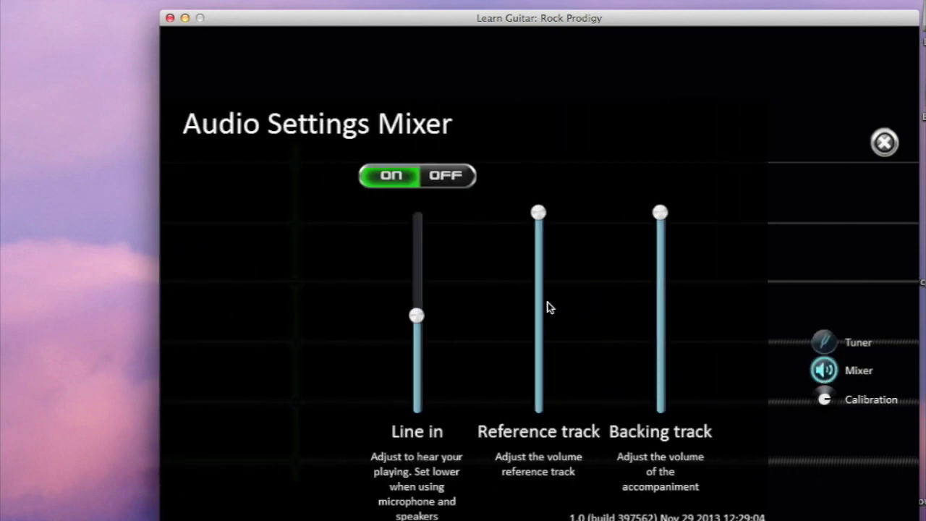